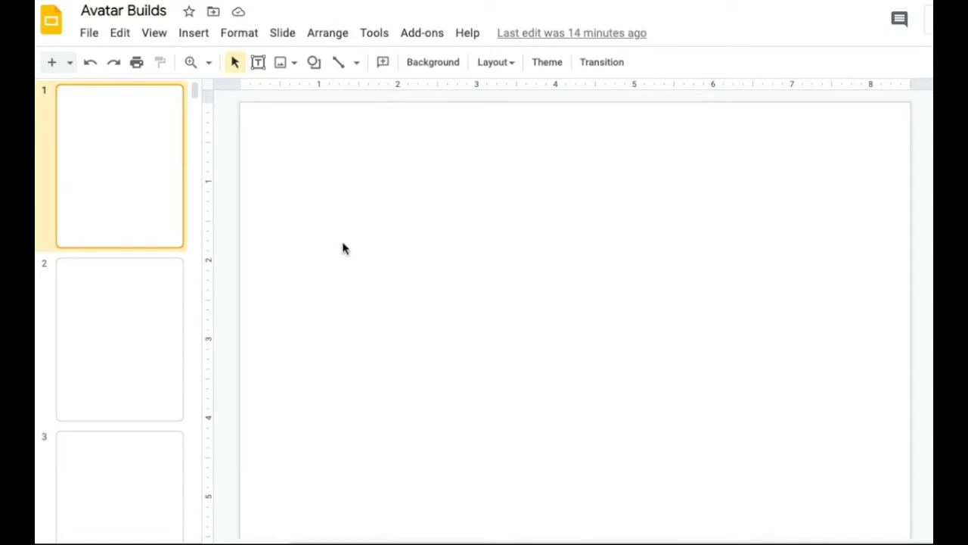
Insert a default-size circle about 1 inch wide near the slide's upper-left corner
click(315, 63)
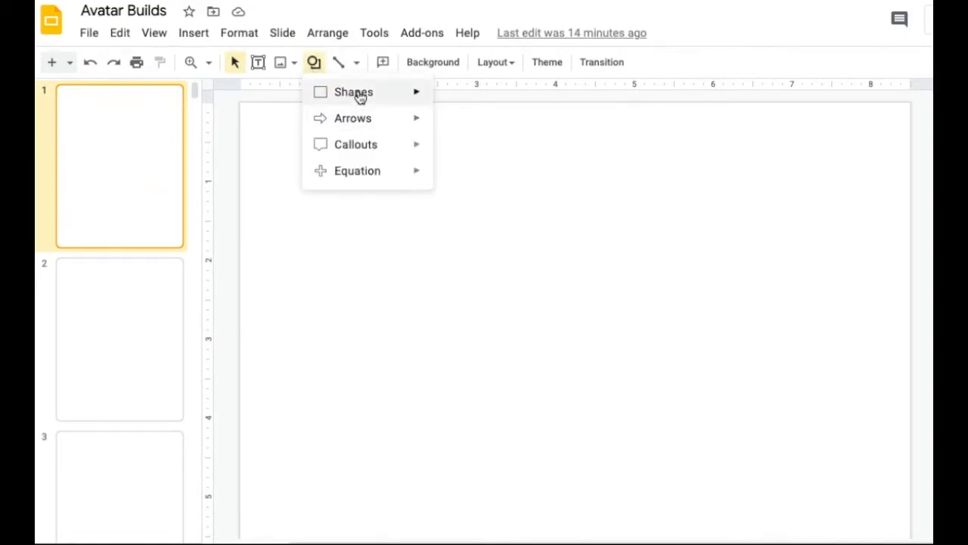
mouse_move(357, 93)
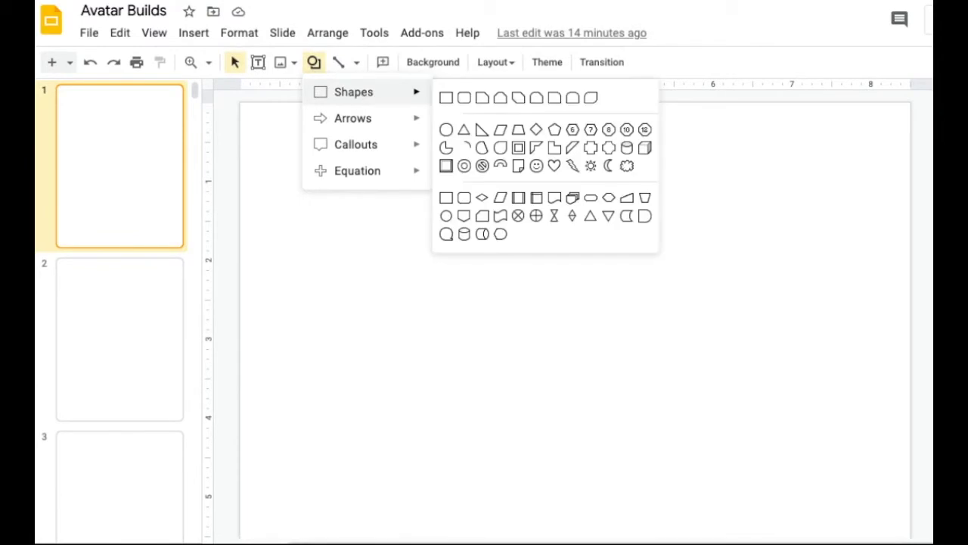
click(446, 131)
click(279, 156)
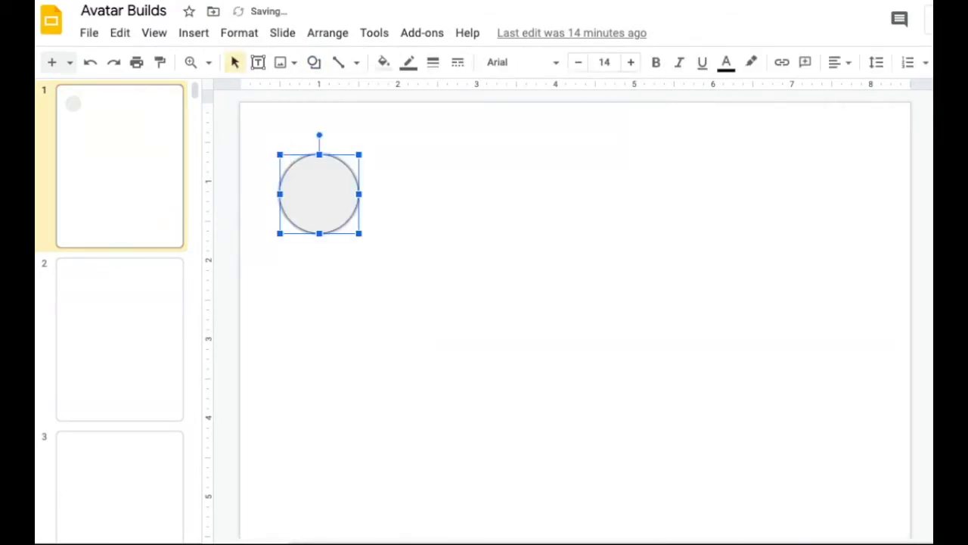
Draw a vertical oval about 1 inch wide and 1.3 inches high beside the circle
click(441, 131)
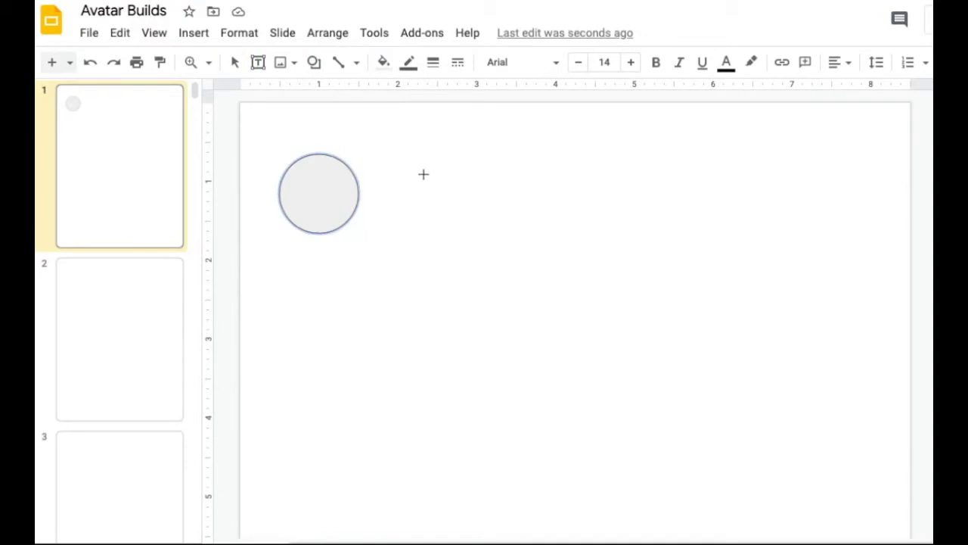
drag(422, 171, 504, 277)
Draw a large perfect circle about 2.4 inches in diameter to the right of the oval
click(314, 62)
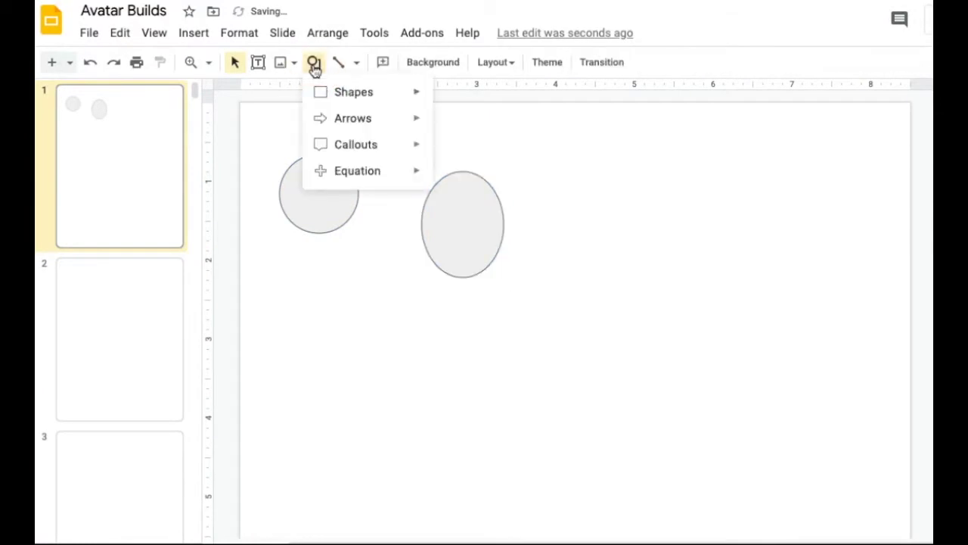
mouse_move(353, 98)
click(448, 130)
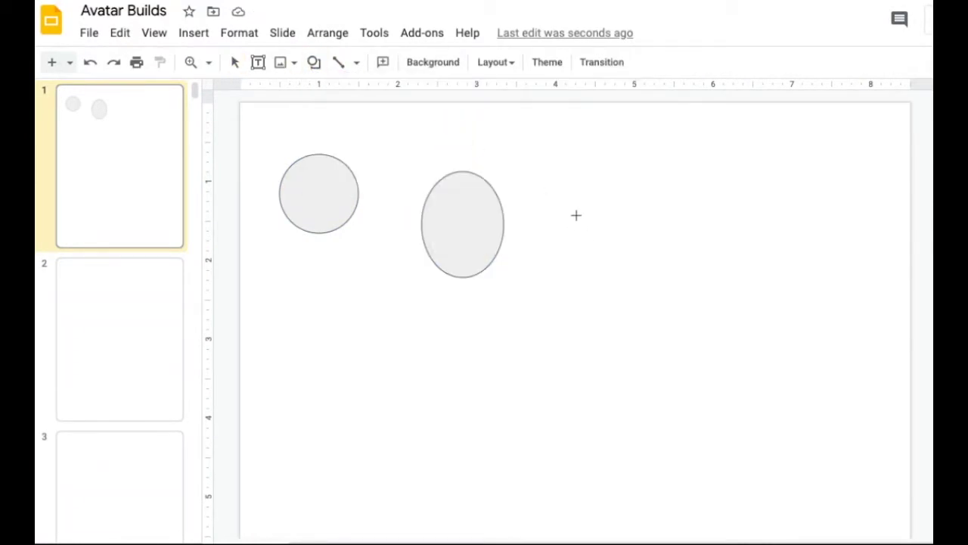
mouse_move(576, 215)
mouse_down()
mouse_move(677, 322)
mouse_move(688, 468)
mouse_move(640, 458)
mouse_move(800, 444)
mouse_move(799, 510)
mouse_move(722, 408)
mouse_up()
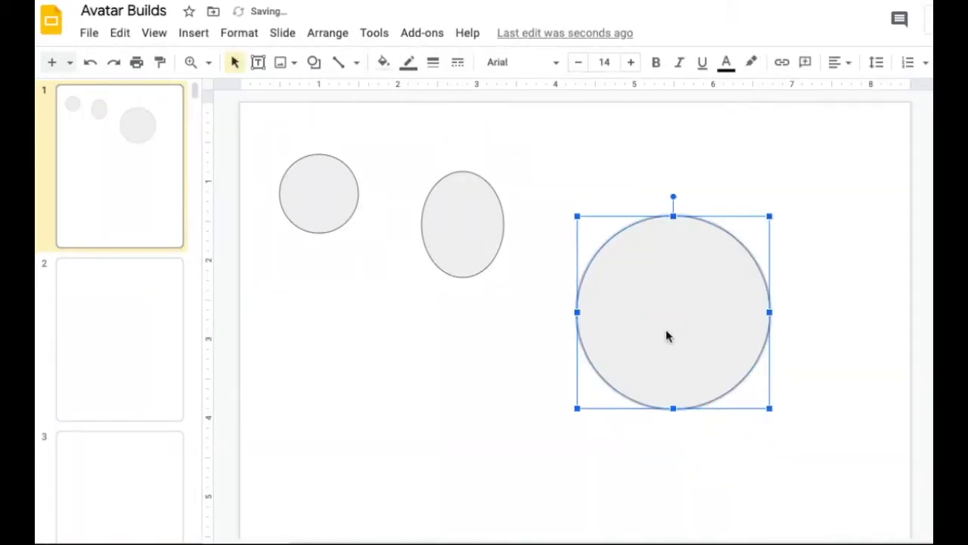
Delete the large circle and the small circle, leaving only the oval on the slide
key(Delete)
click(321, 188)
key(Delete)
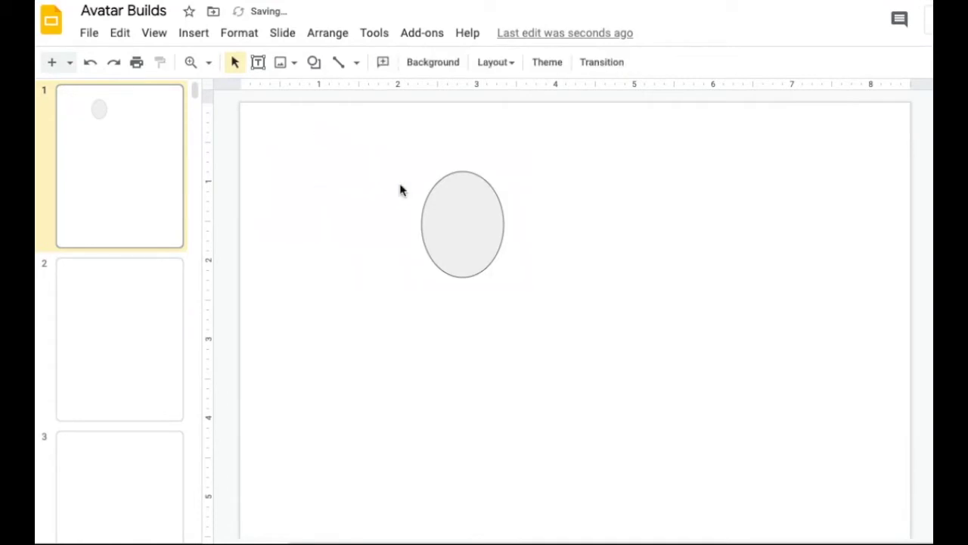
Enlarge the oval to about 3.9 by 5.1 inches and move it to the upper middle of the slide as the head
click(476, 249)
drag(505, 279, 670, 480)
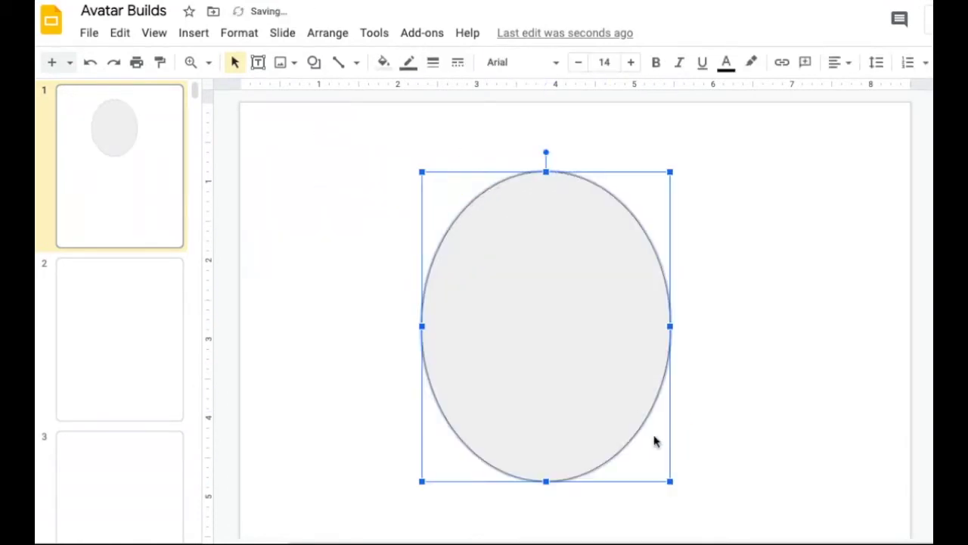
drag(545, 338, 596, 297)
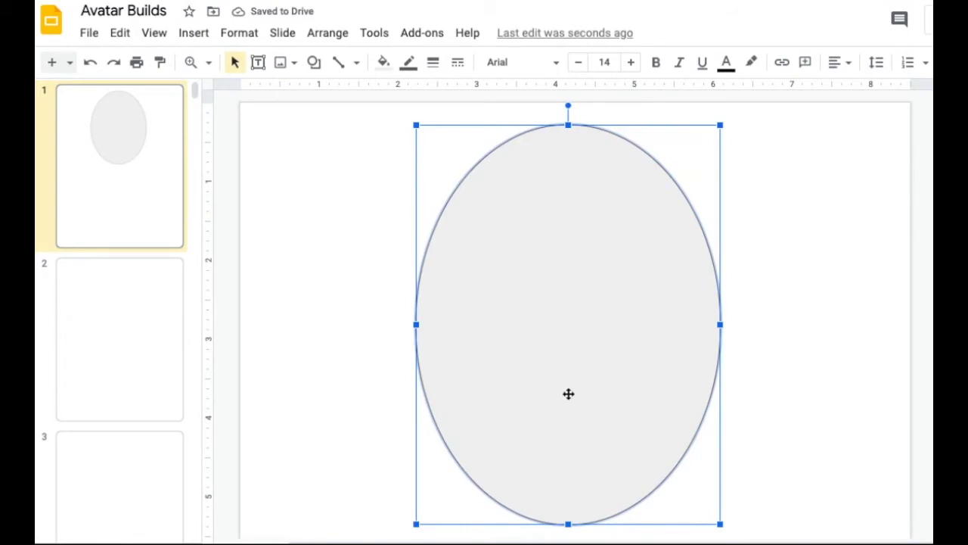
Draw a small vertical oval about 0.5 by 0.9 inches to the left of the head as an ear
click(314, 63)
mouse_move(352, 96)
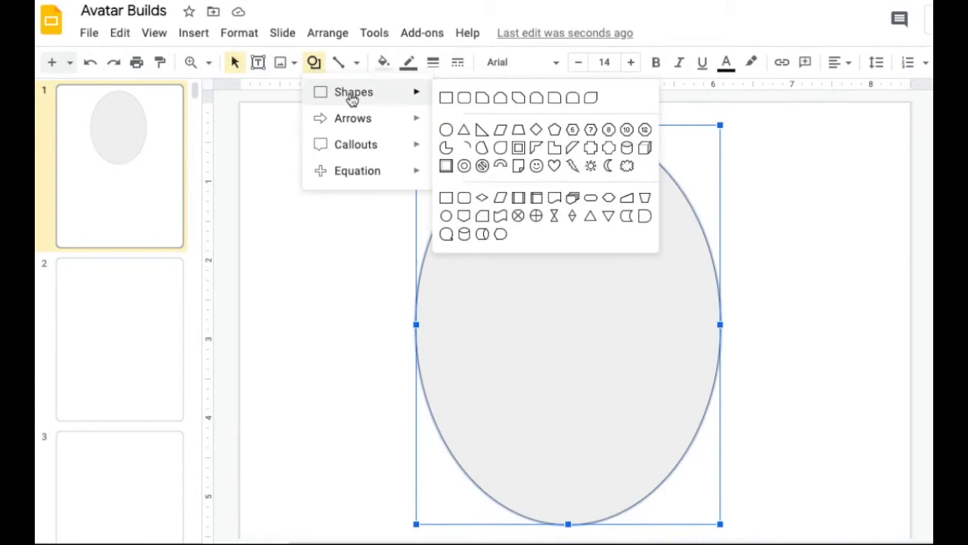
click(446, 129)
drag(342, 268, 388, 338)
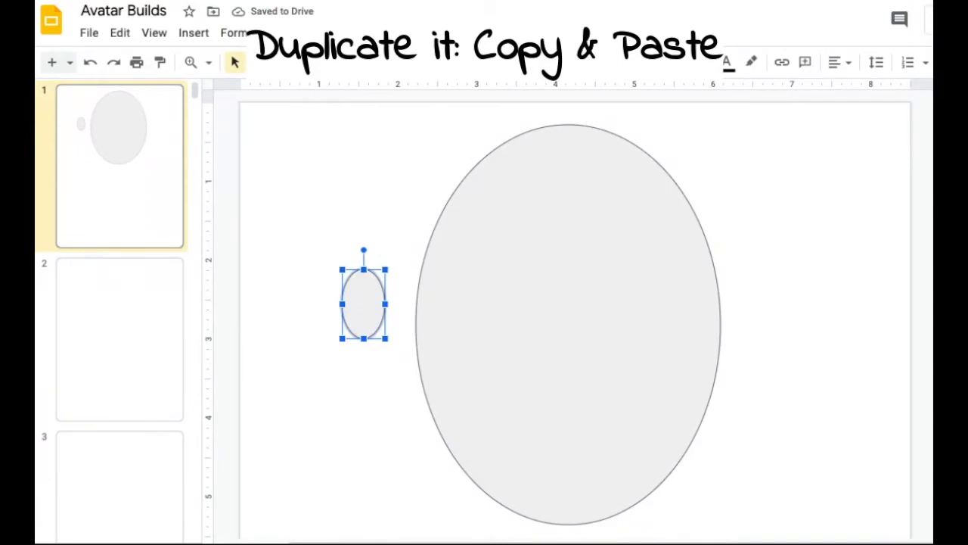
Duplicate the ear oval and place the two ears on the head's right and left edges, aligned with its vertical middle
key(ctrl+c)
key(ctrl+v)
drag(393, 320, 728, 327)
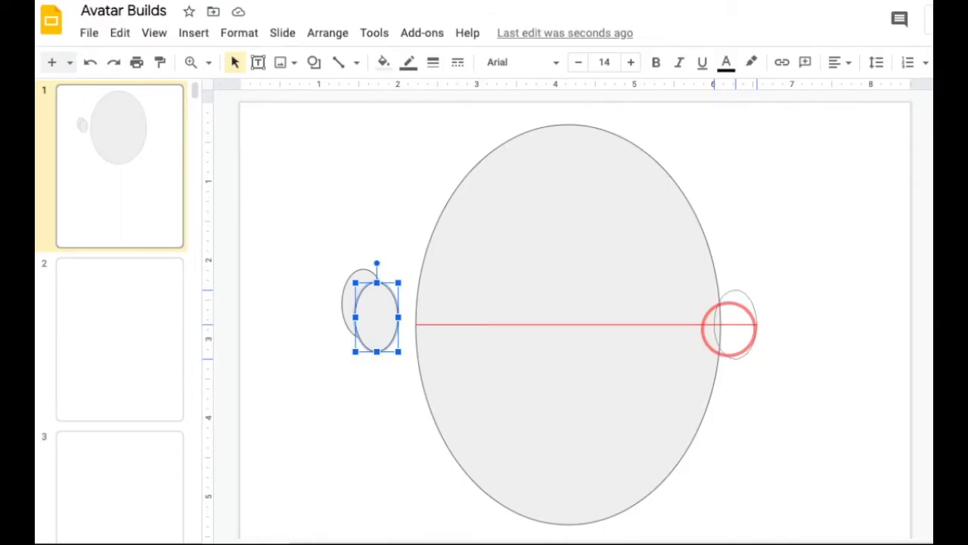
drag(728, 328, 729, 331)
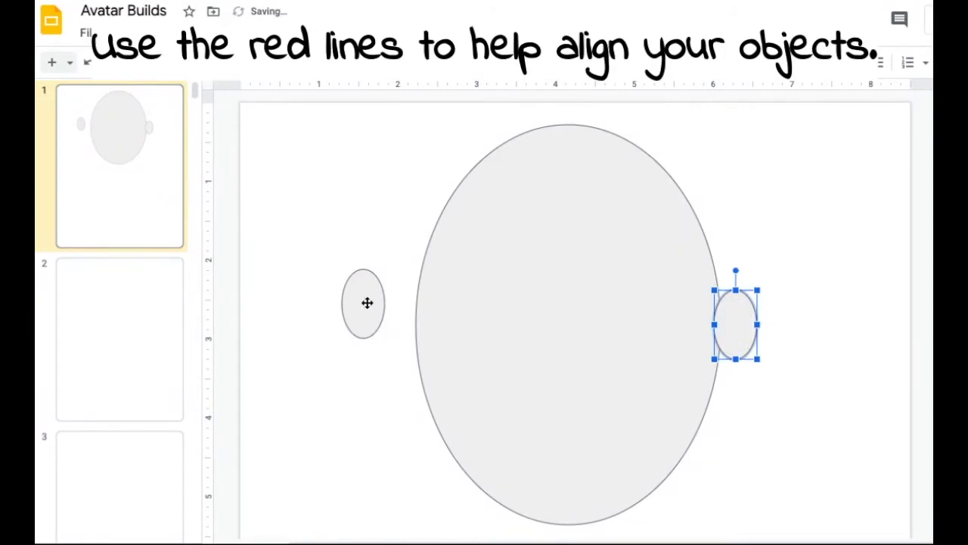
drag(367, 302, 414, 325)
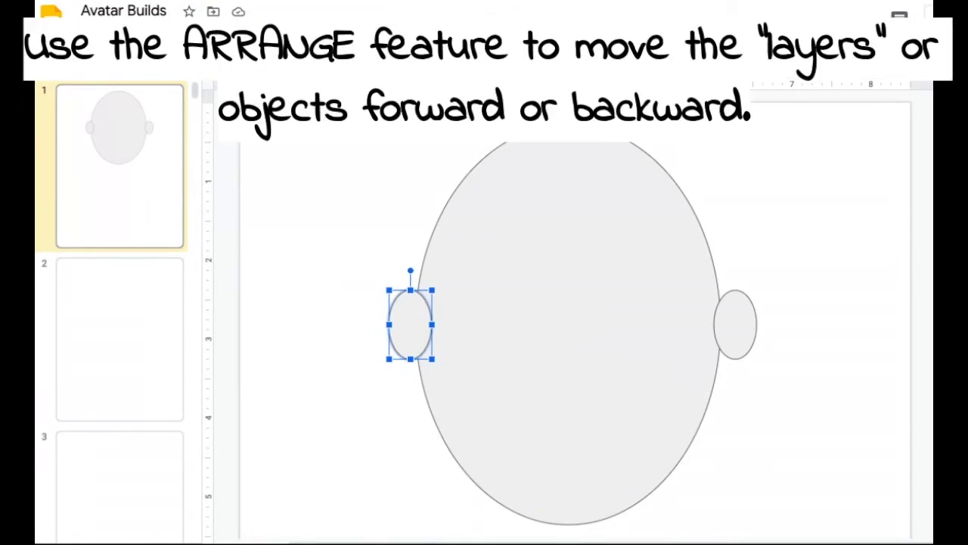
Bring the head oval forward in the stacking order until it sits in front of both ears
shift+click(734, 328)
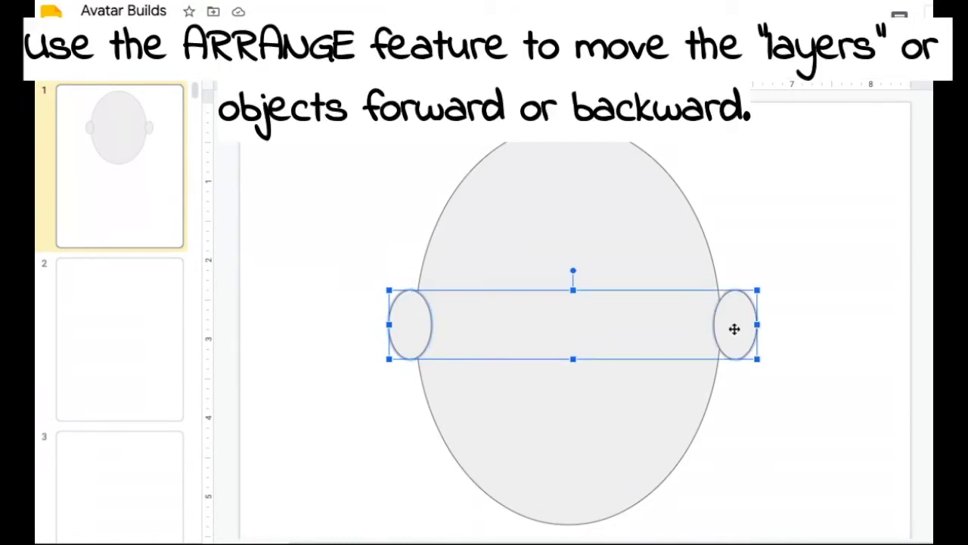
click(552, 192)
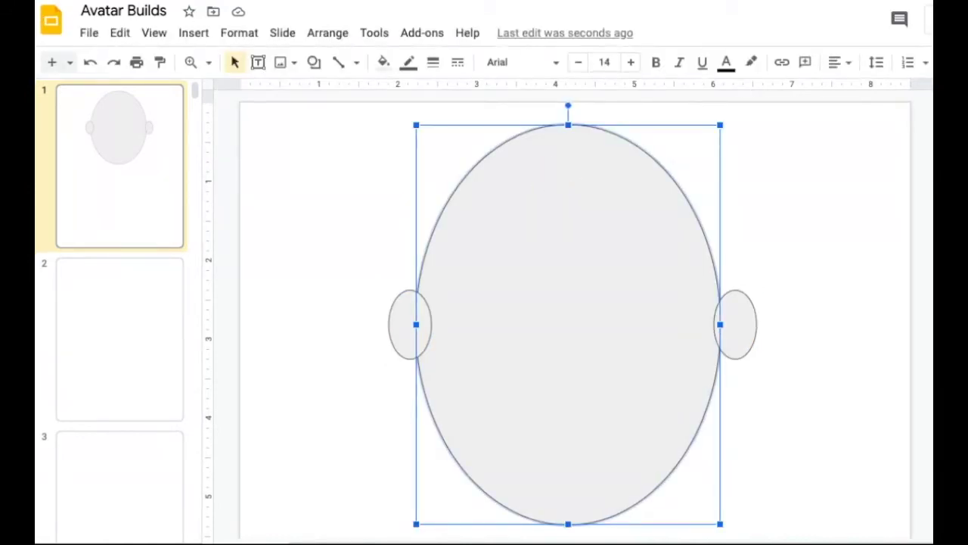
right_click(556, 206)
mouse_move(628, 297)
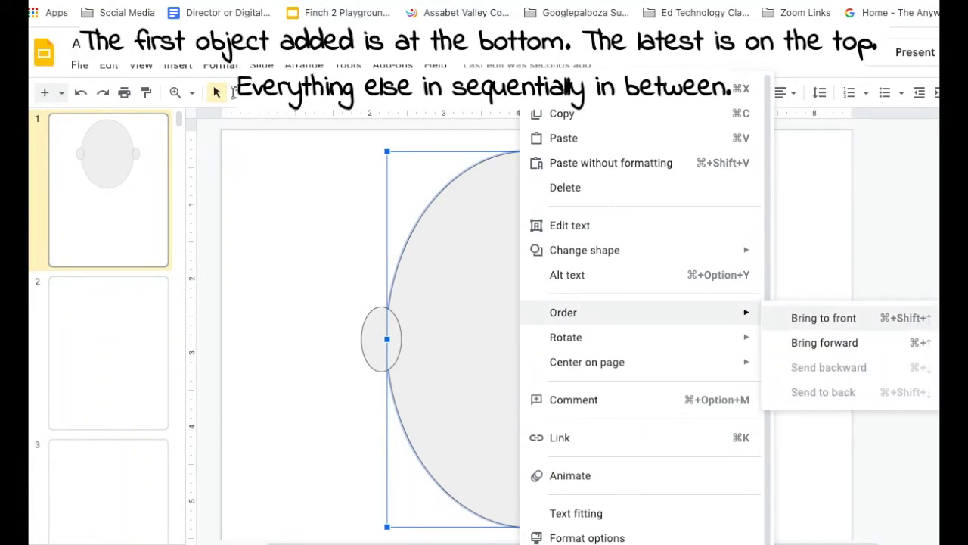
click(813, 343)
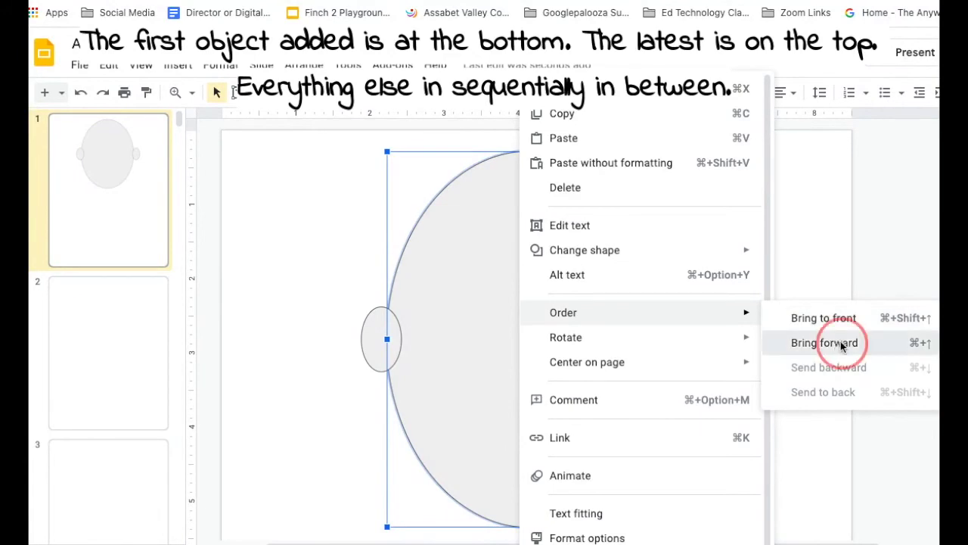
right_click(510, 351)
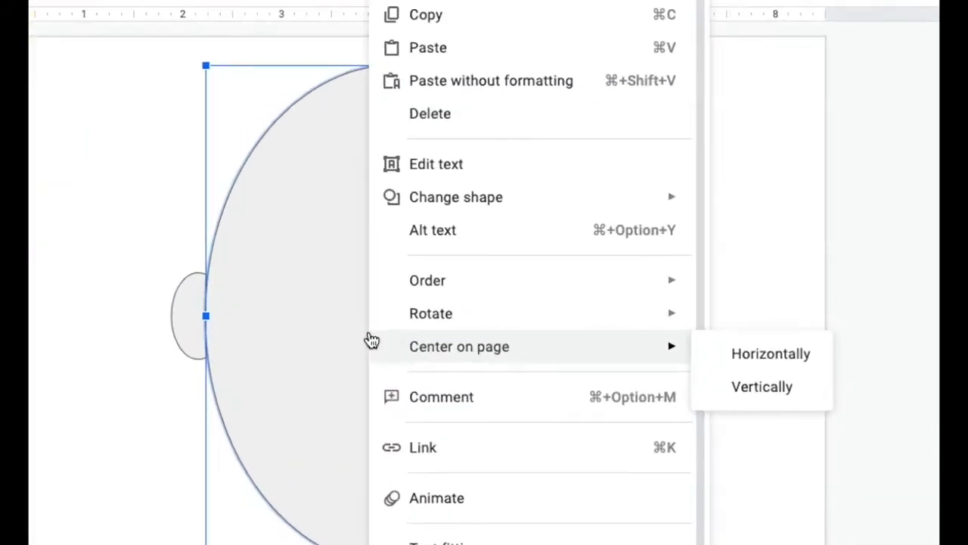
mouse_move(569, 314)
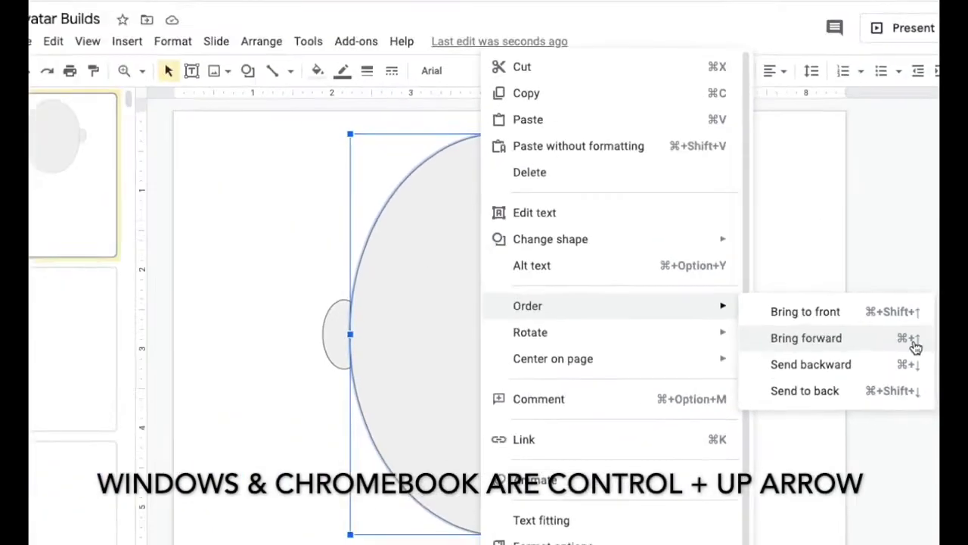
click(884, 294)
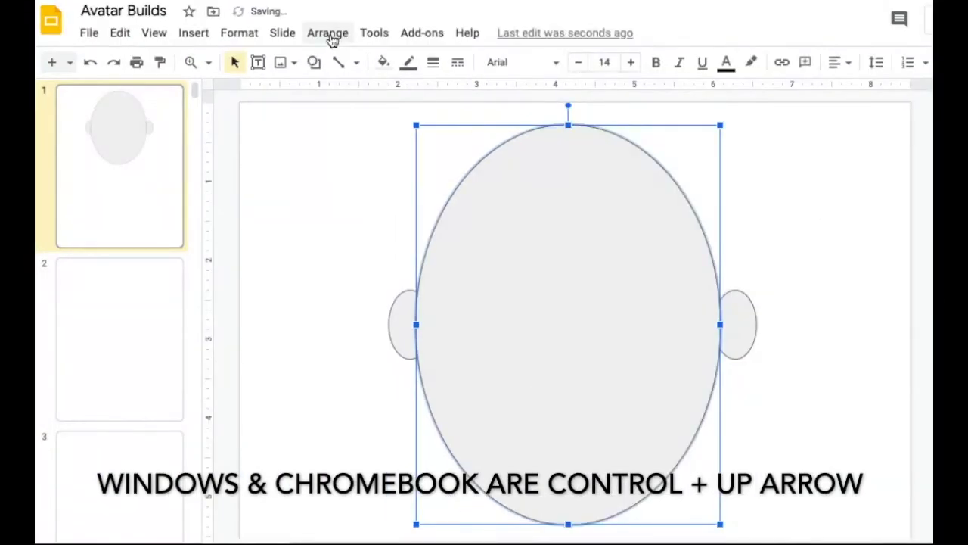
click(328, 34)
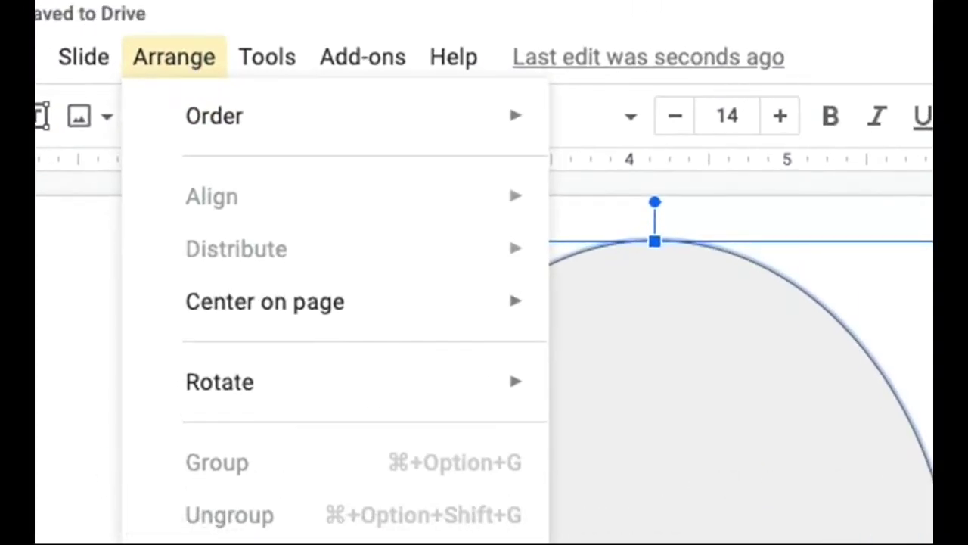
mouse_move(199, 127)
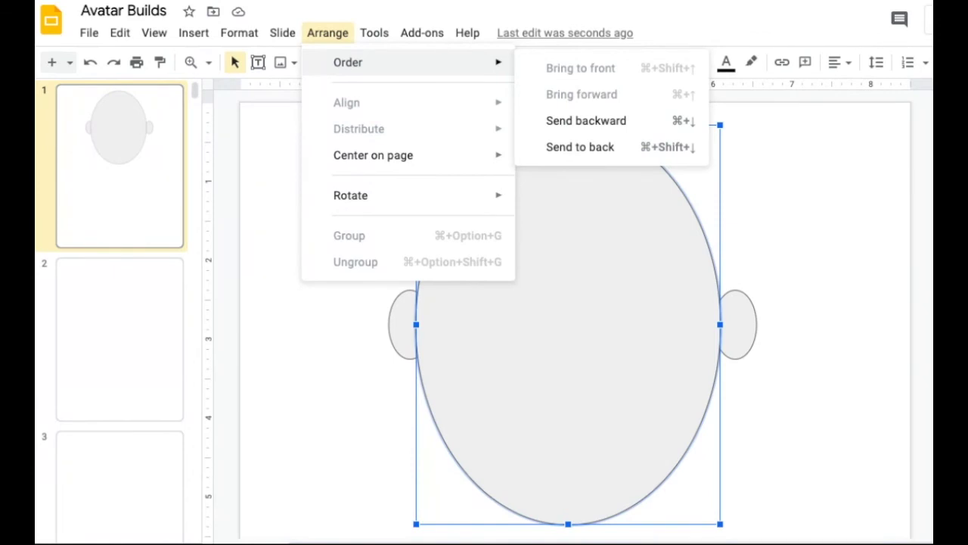
click(383, 184)
Select the head with both ears, and review the hex codes on both slides of the Human Skin Tones presentation
drag(378, 178, 759, 439)
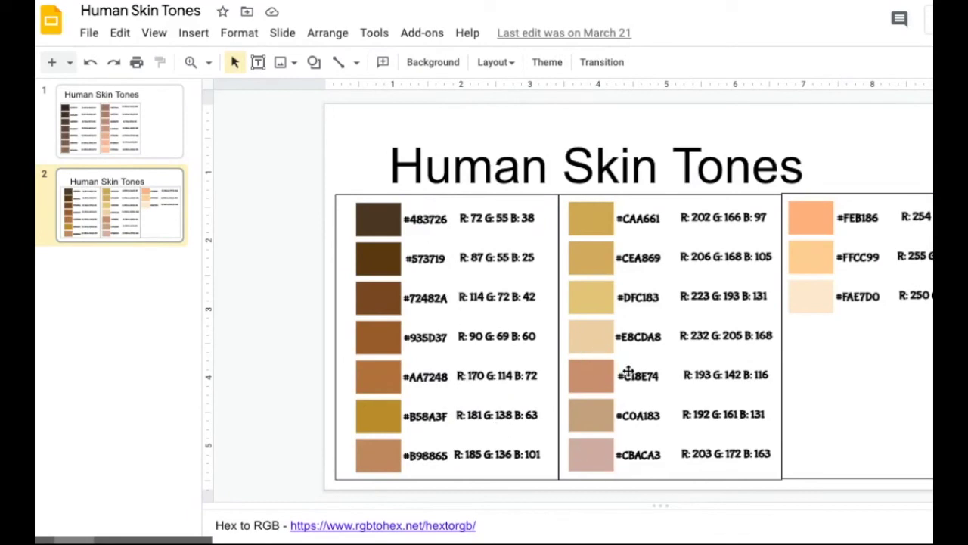
click(171, 142)
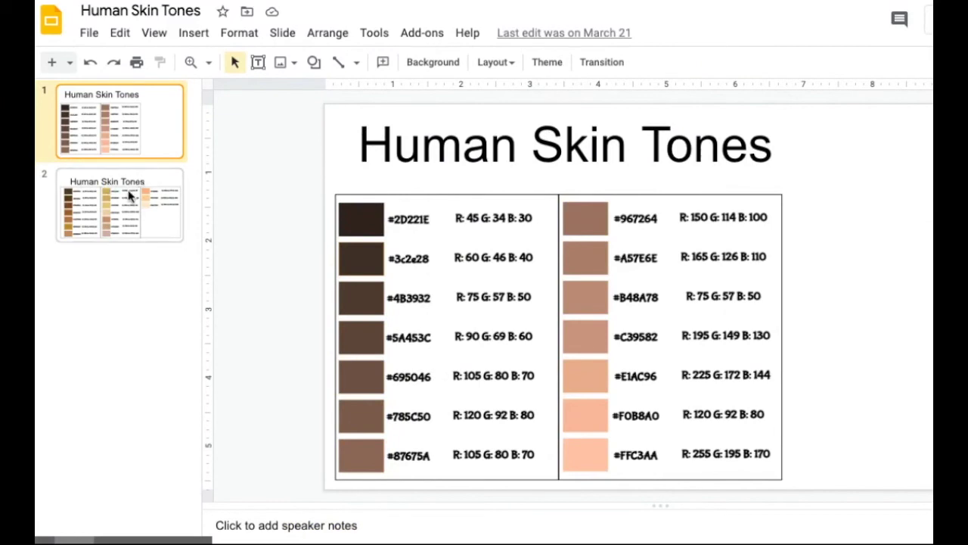
click(129, 196)
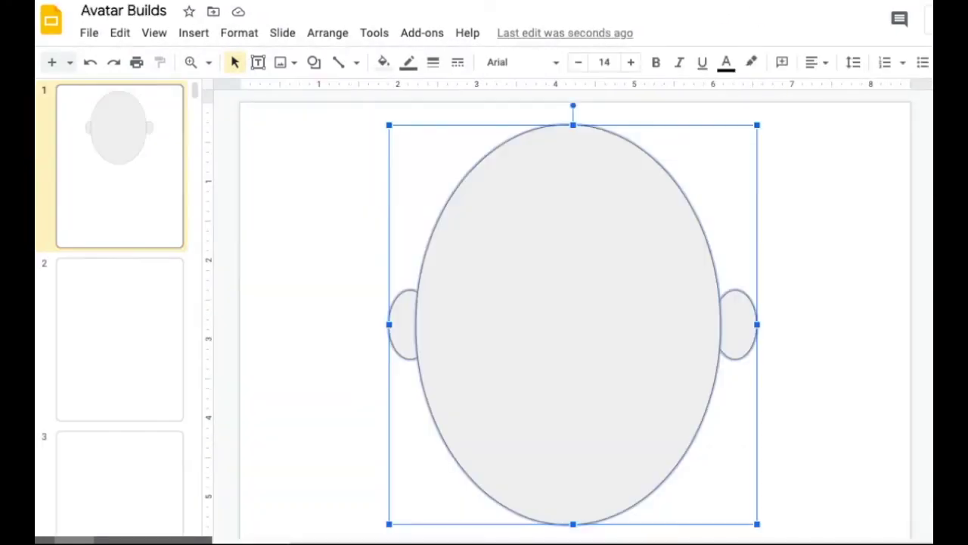
Fill the selected head and ears with the custom skin tone #fae7d0
click(384, 62)
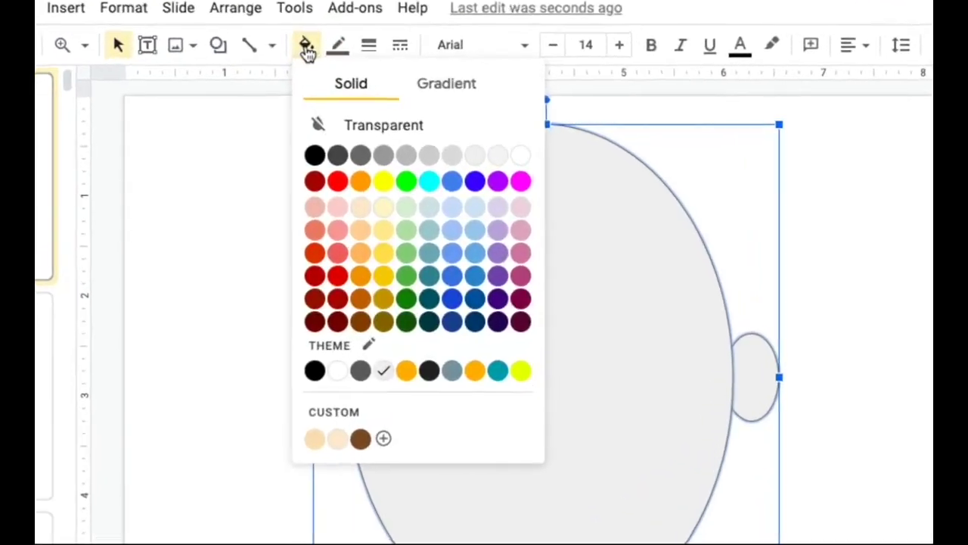
click(343, 481)
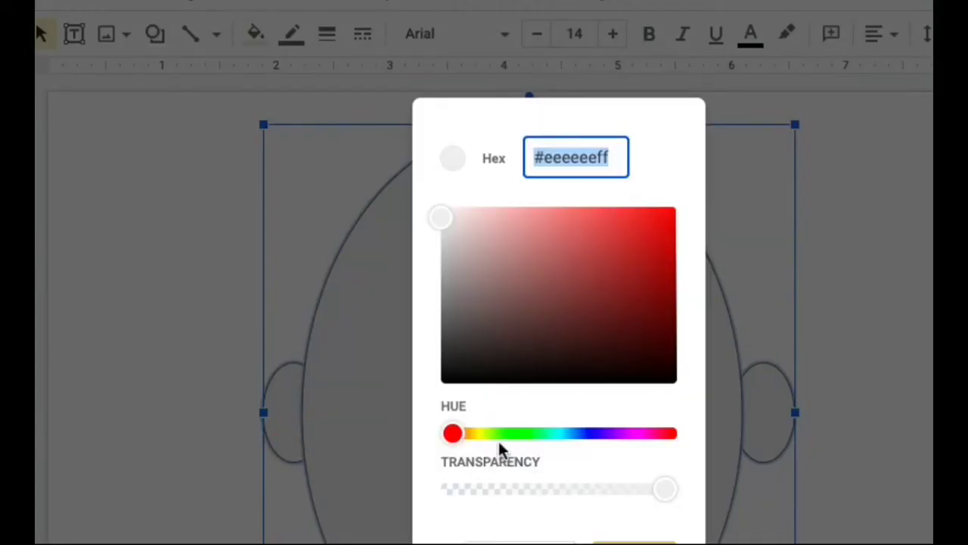
click(587, 434)
drag(610, 448, 508, 444)
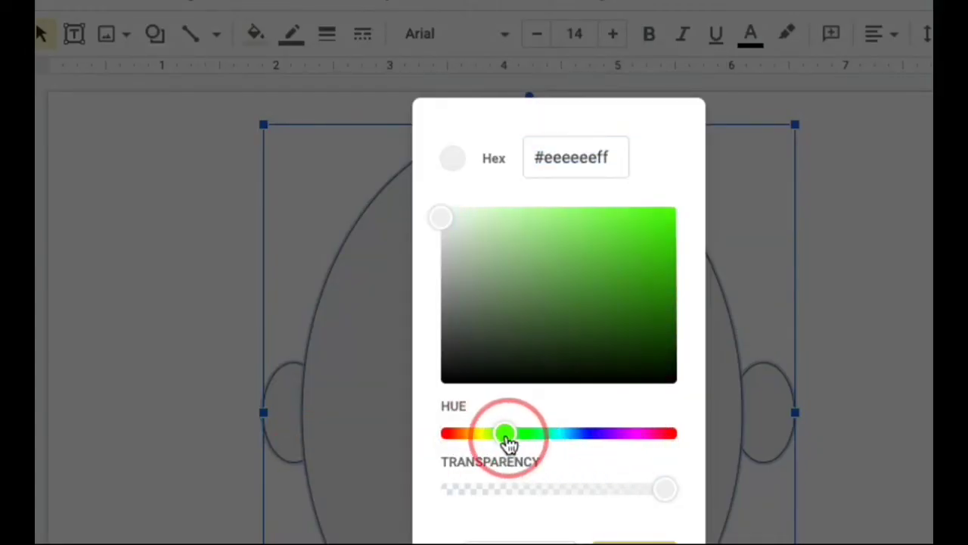
click(561, 162)
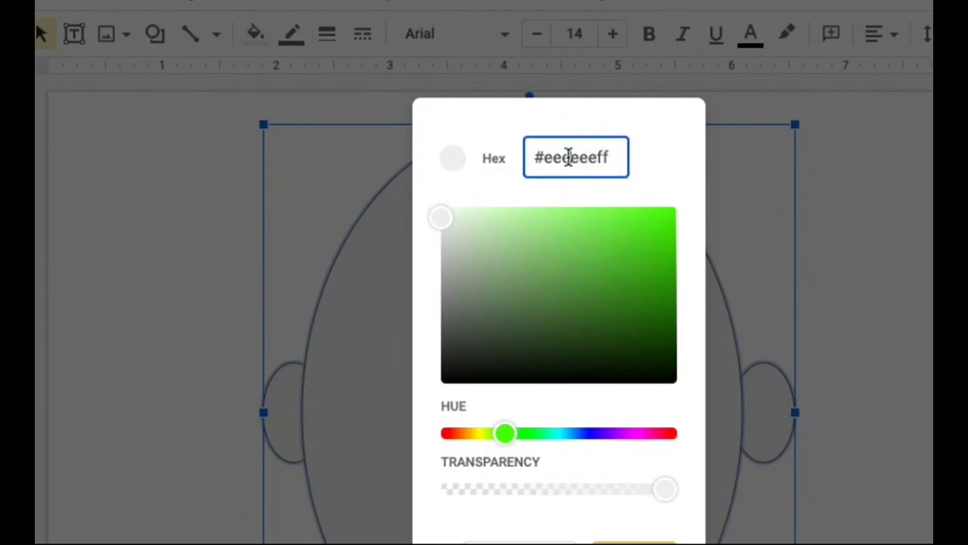
double_click(564, 157)
text(fae)
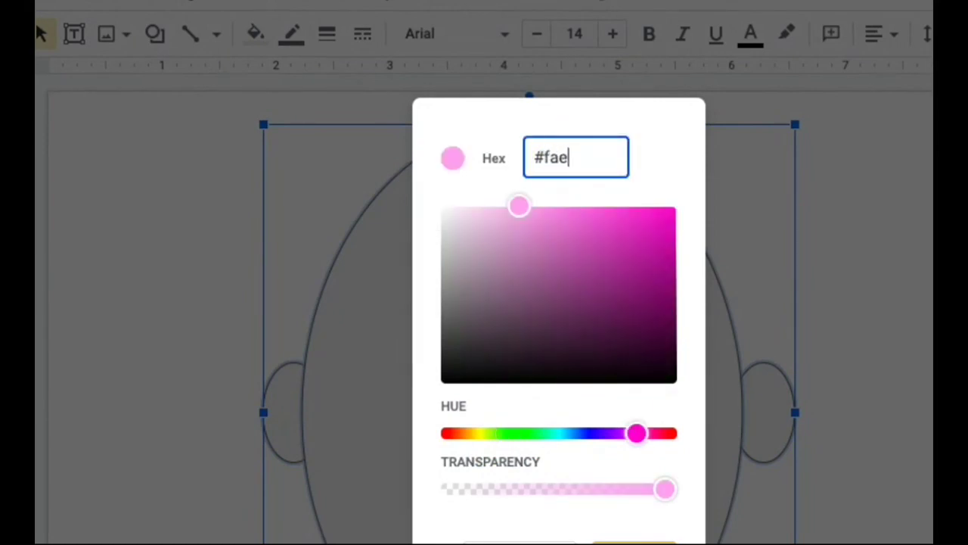
text(7d0)
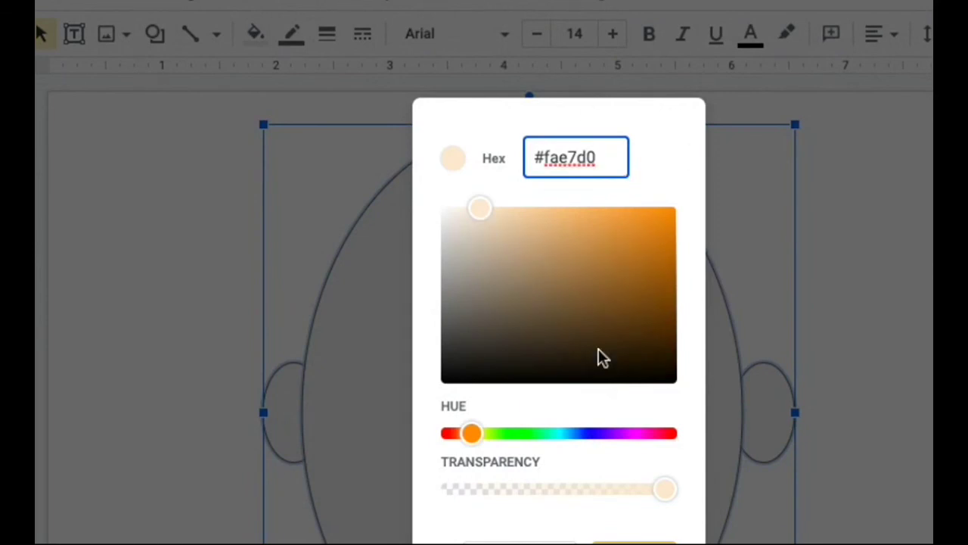
click(580, 274)
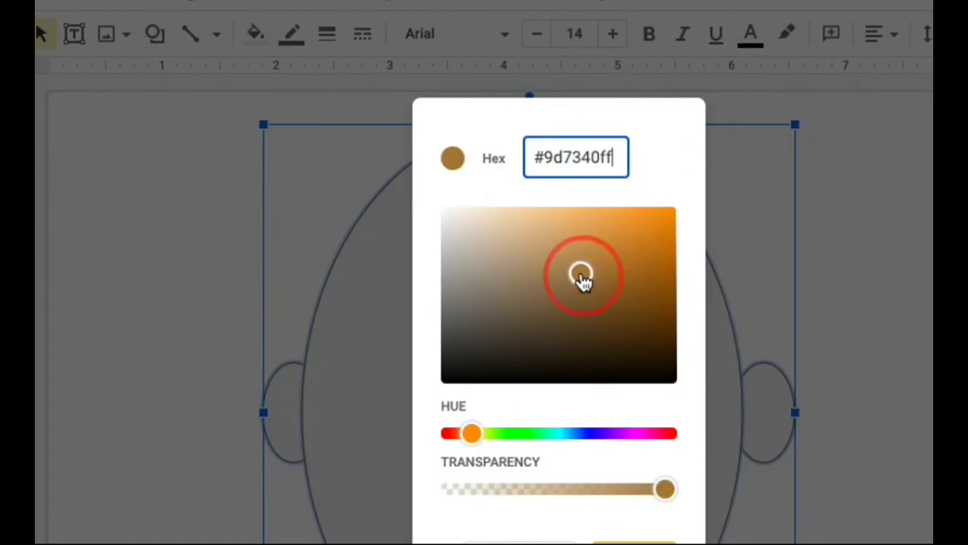
click(561, 258)
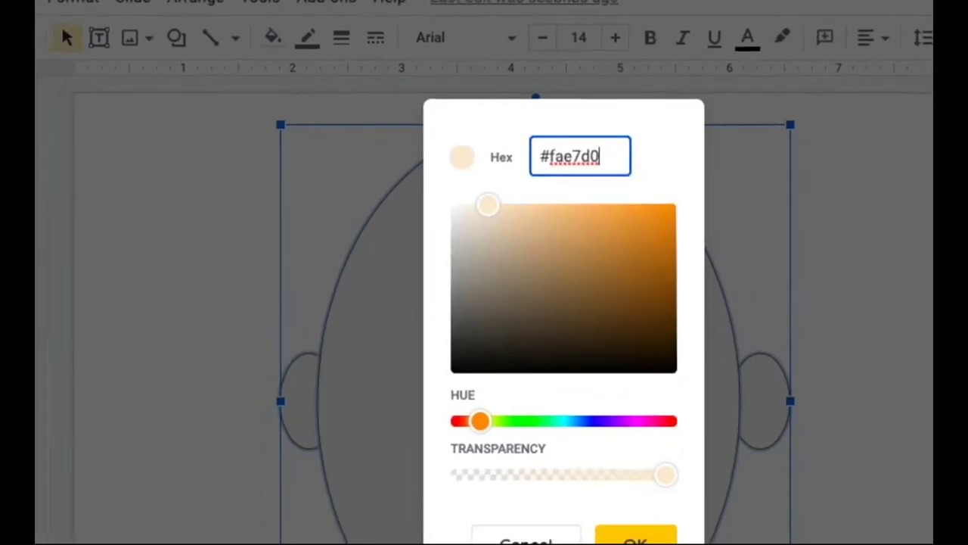
click(634, 538)
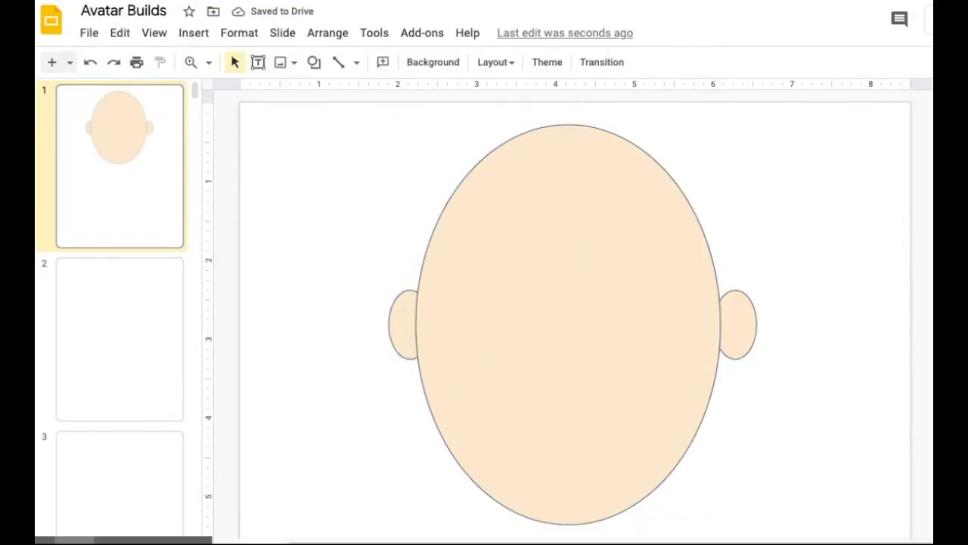
Shift the right ear slightly inward so it protrudes from the head as far as the left ear
key(ctrl+z)
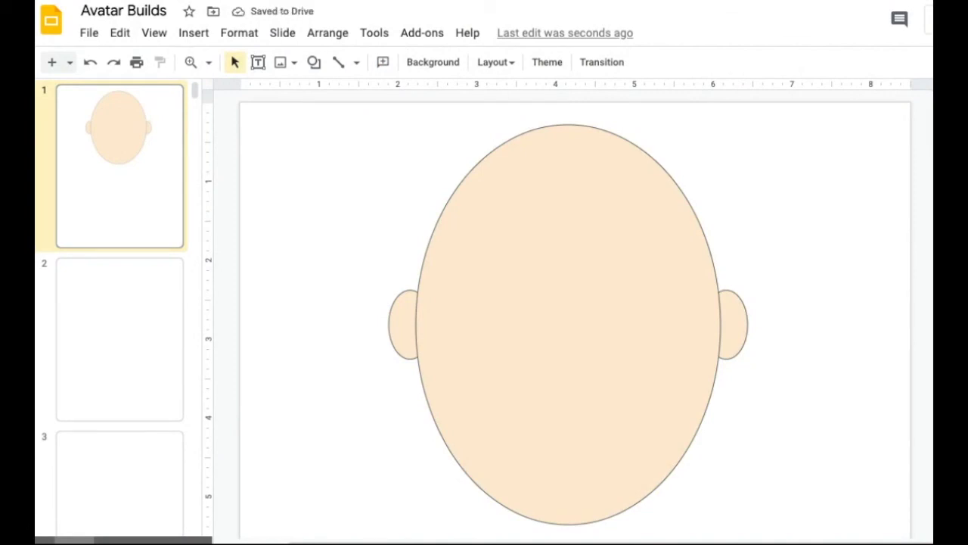